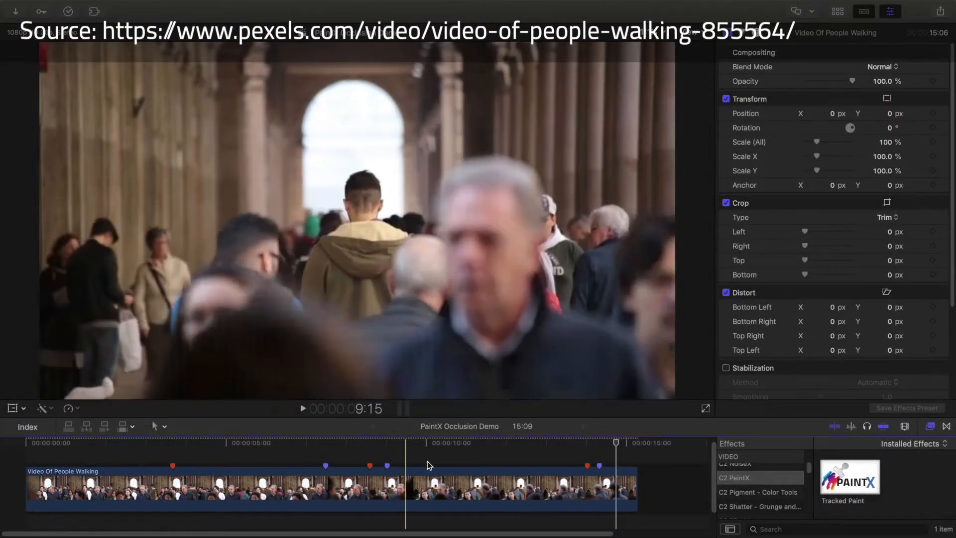
# Apply the Tracked Paint effect from C2 PaintX to the Video Of People Walking clip
pyautogui.click(90, 485)
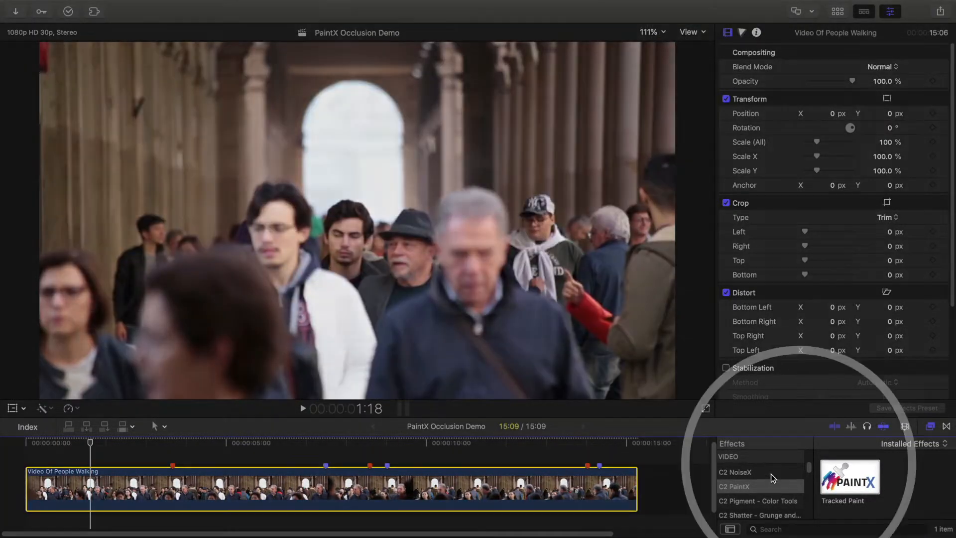
pyautogui.scroll(1, 771, 473)
pyautogui.click(754, 489)
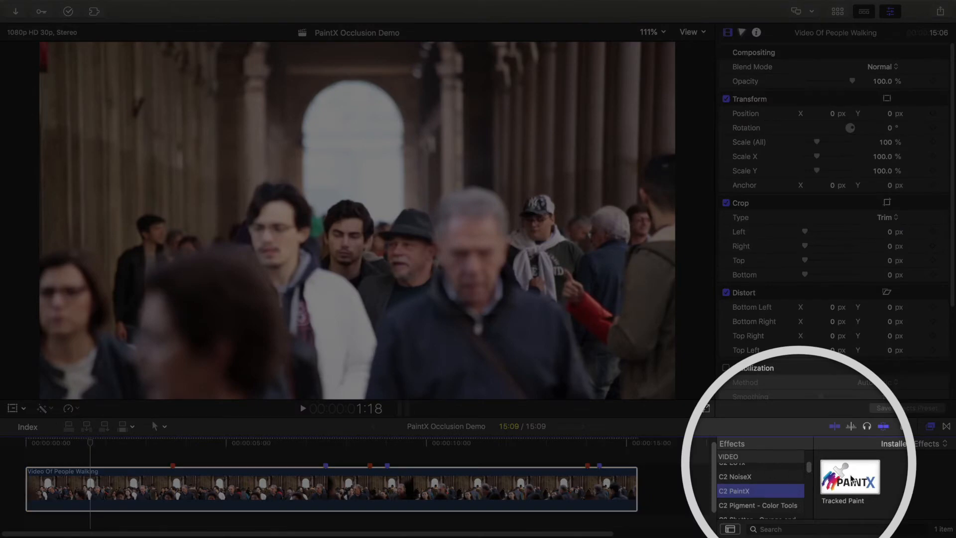
pyautogui.moveTo(847, 480)
pyautogui.mouseDown()
pyautogui.moveTo(573, 458)
pyautogui.moveTo(314, 482)
pyautogui.mouseUp()
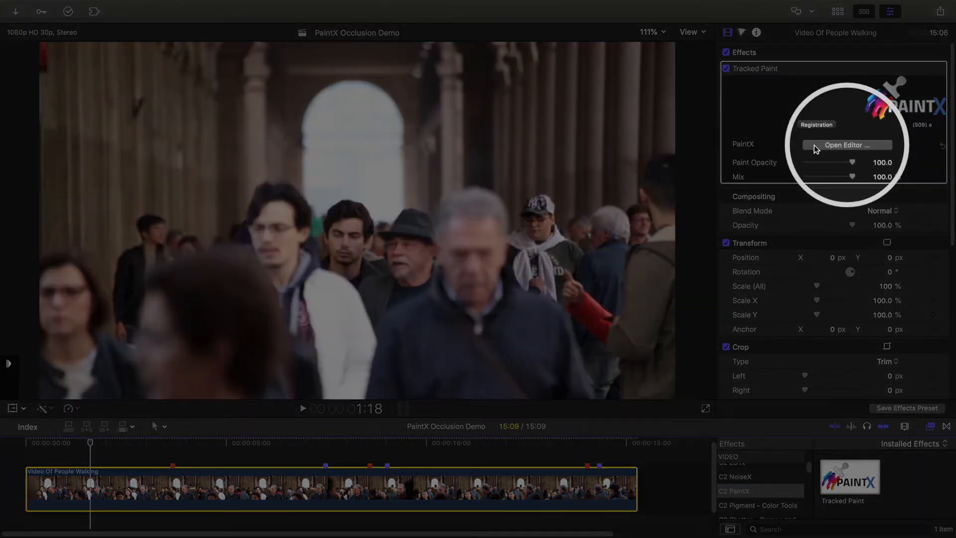
# Try to blur the logo on the man's cap at the clip's first frame in the PaintX editor and track it forward
pyautogui.click(814, 145)
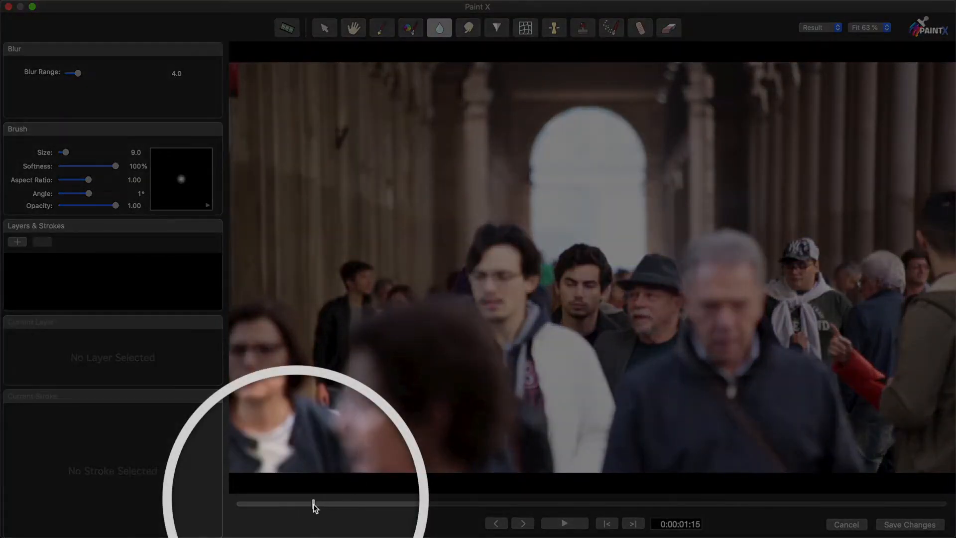
pyautogui.moveTo(313, 504); pyautogui.dragTo(258, 505)
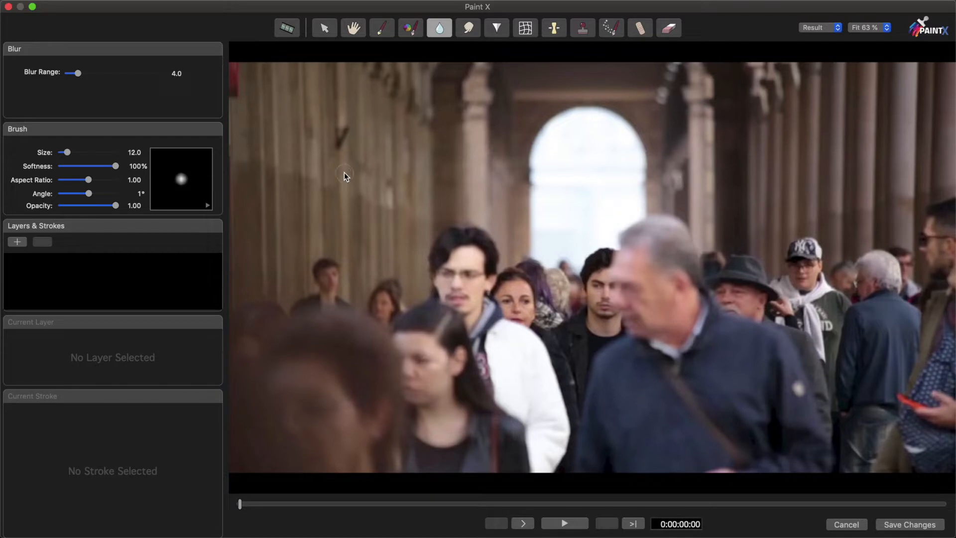
pyautogui.click(799, 242)
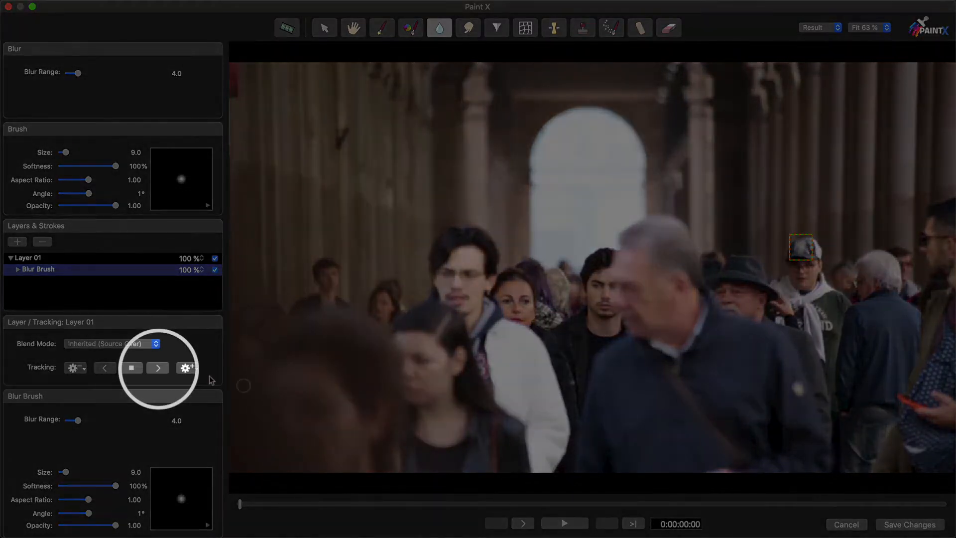
pyautogui.click(159, 368)
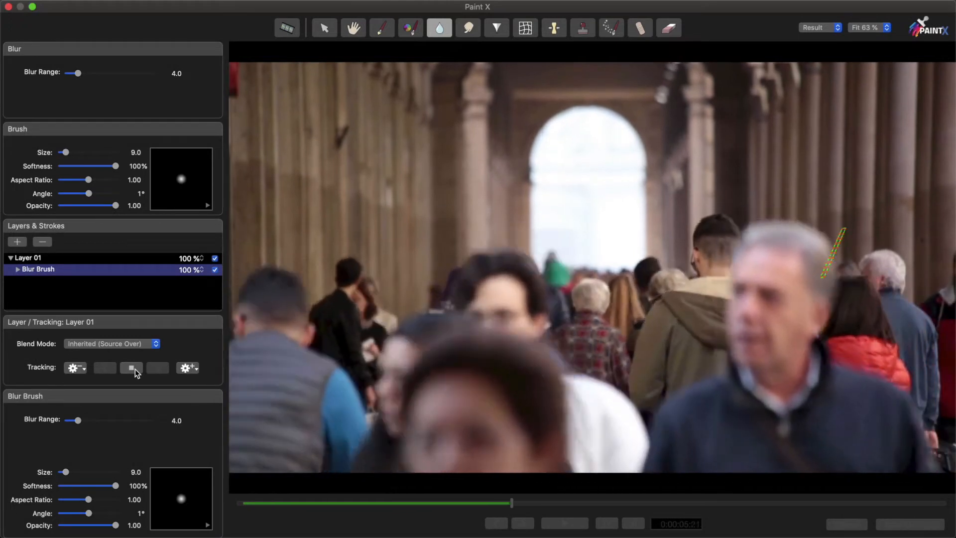
pyautogui.click(135, 368)
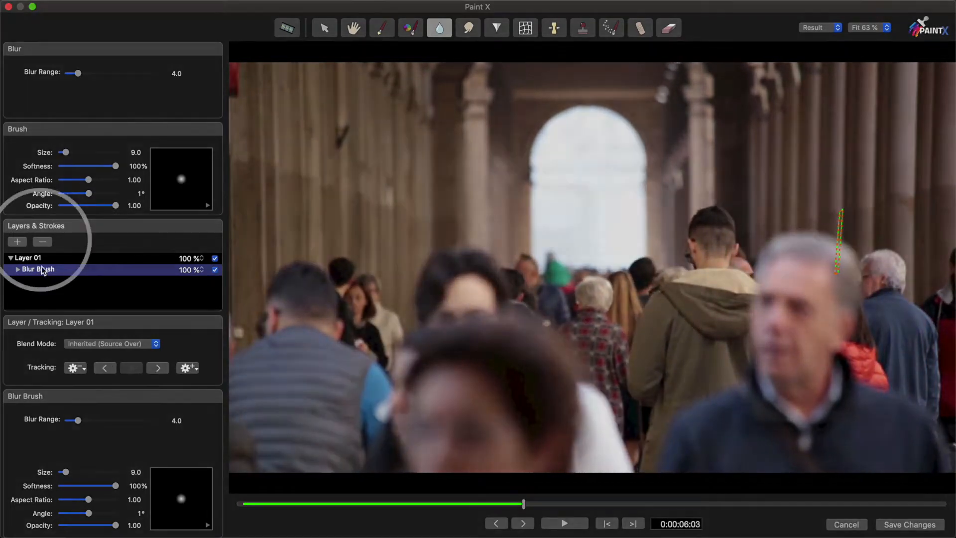
# Delete the tracked blur layer and leave the PaintX editor without saving changes
pyautogui.click(56, 257)
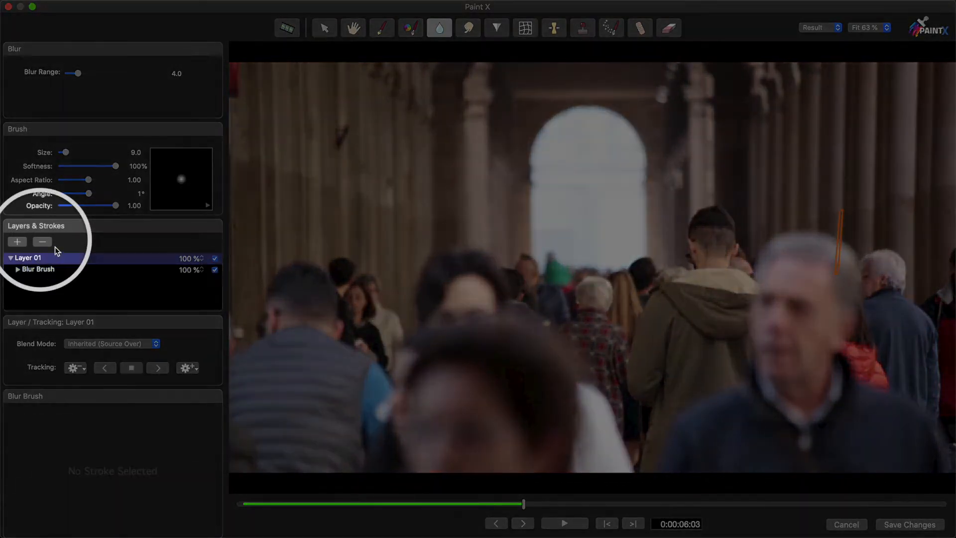
pyautogui.click(43, 243)
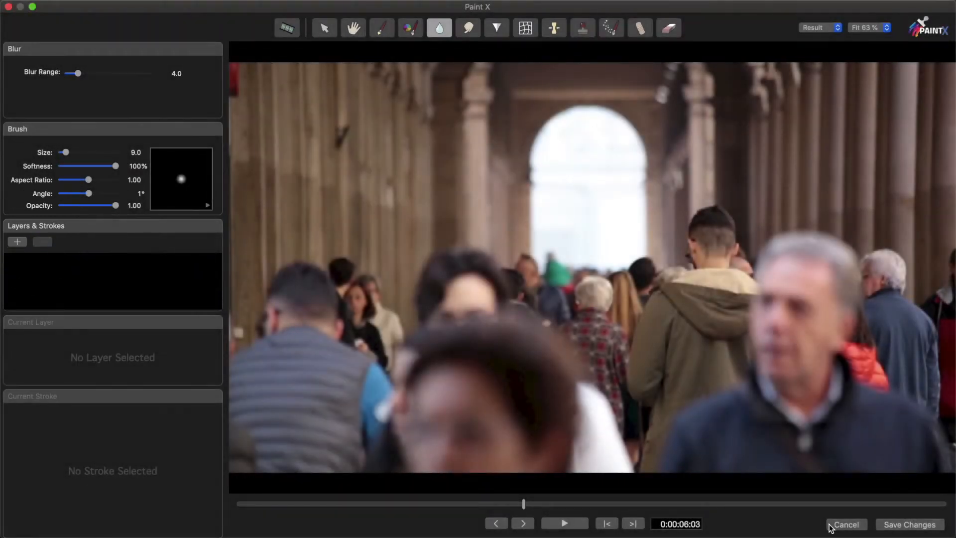
pyautogui.click(845, 524)
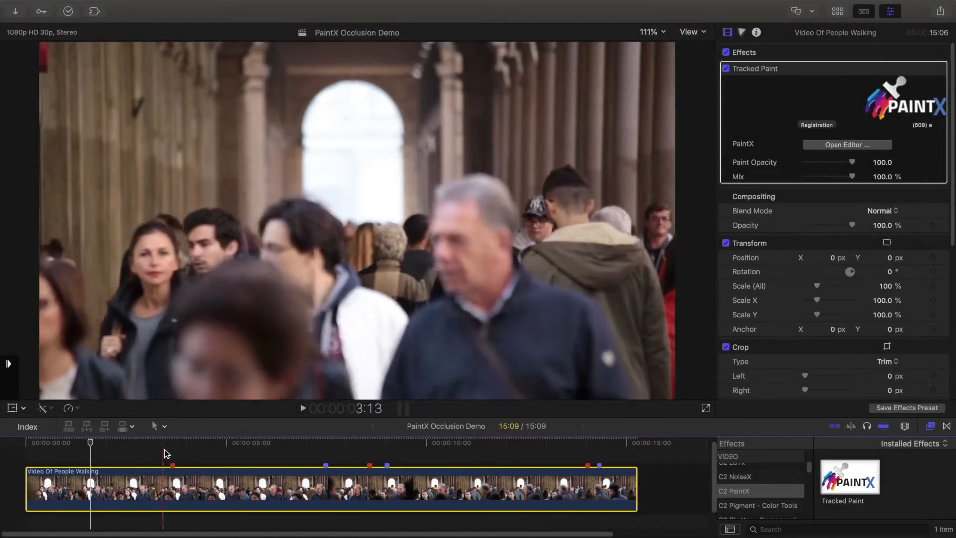
# Inspect the clip's first two markers, at 3:20 and 7:15, without changing them
pyautogui.click(172, 443)
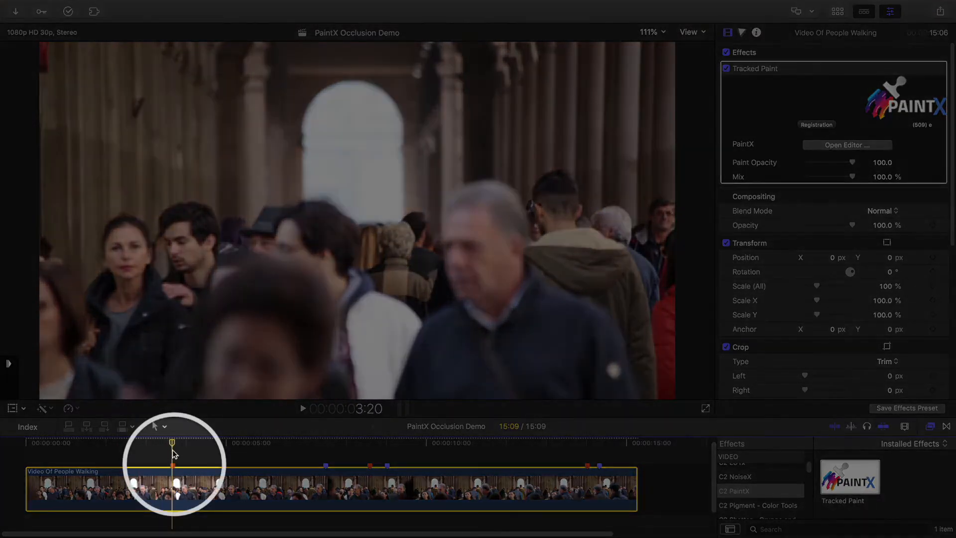
pyautogui.doubleClick(172, 465)
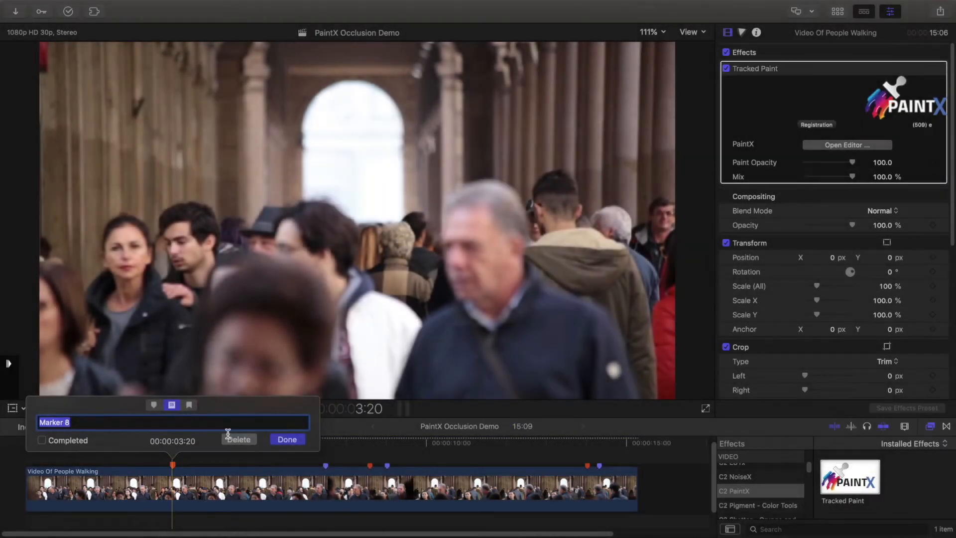
pyautogui.click(287, 439)
pyautogui.doubleClick(325, 465)
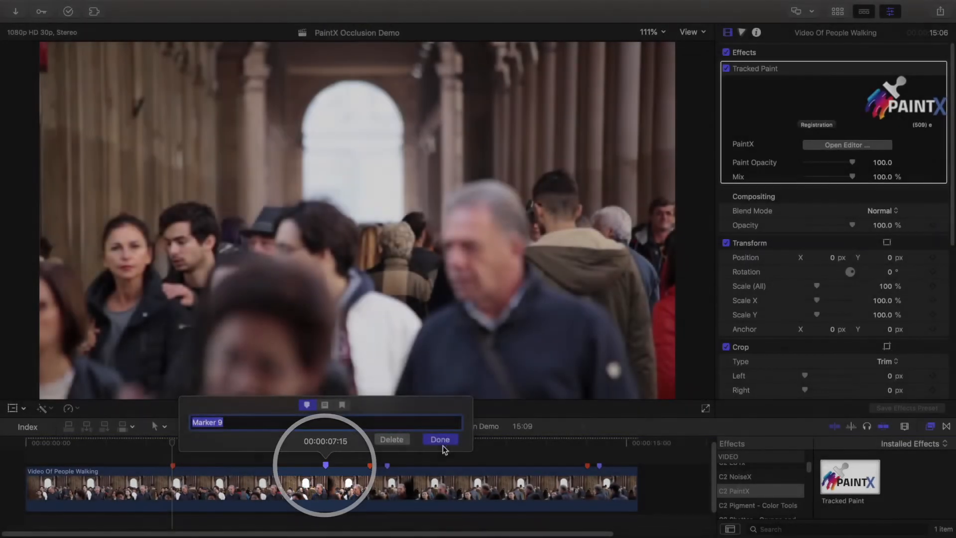
pyautogui.click(442, 442)
# Cut the clip with the Blade tool at each of its six markers and return to the Select tool
pyautogui.click(158, 426)
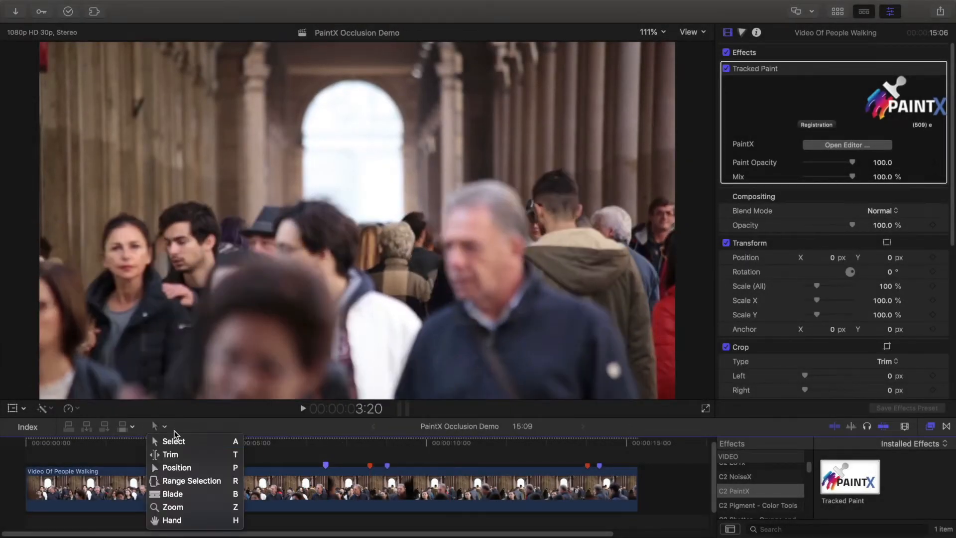
pyautogui.click(180, 480)
pyautogui.click(172, 483)
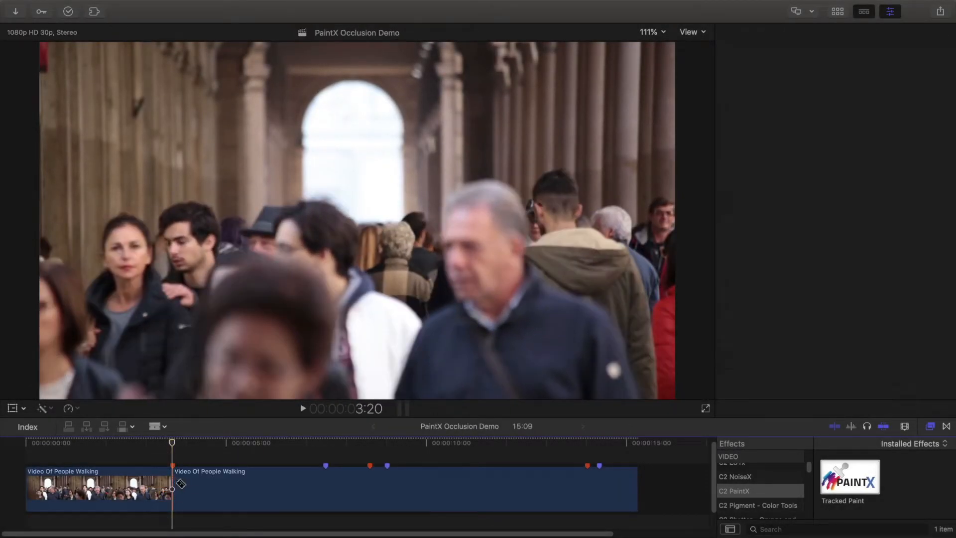
pyautogui.click(326, 486)
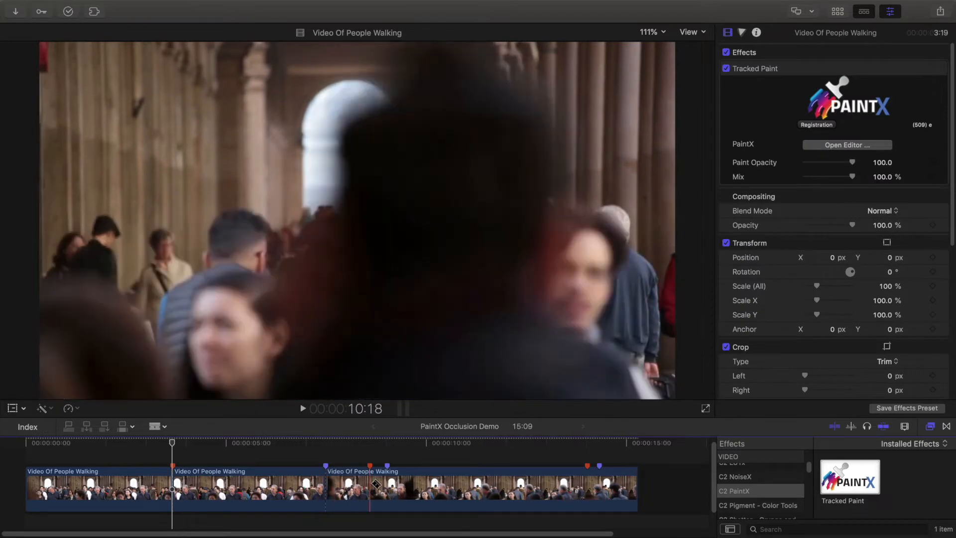
pyautogui.click(369, 485)
pyautogui.click(386, 485)
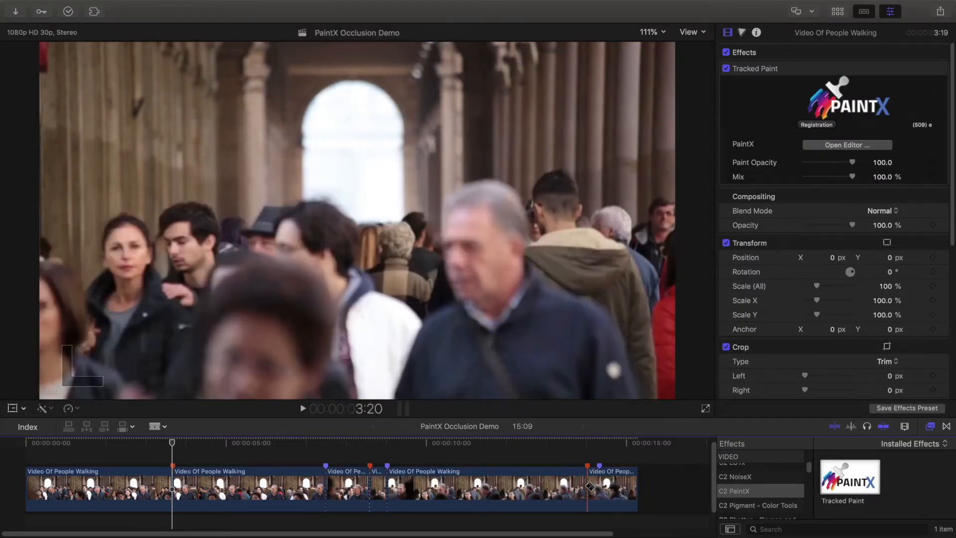
pyautogui.click(599, 487)
pyautogui.click(162, 427)
pyautogui.click(149, 438)
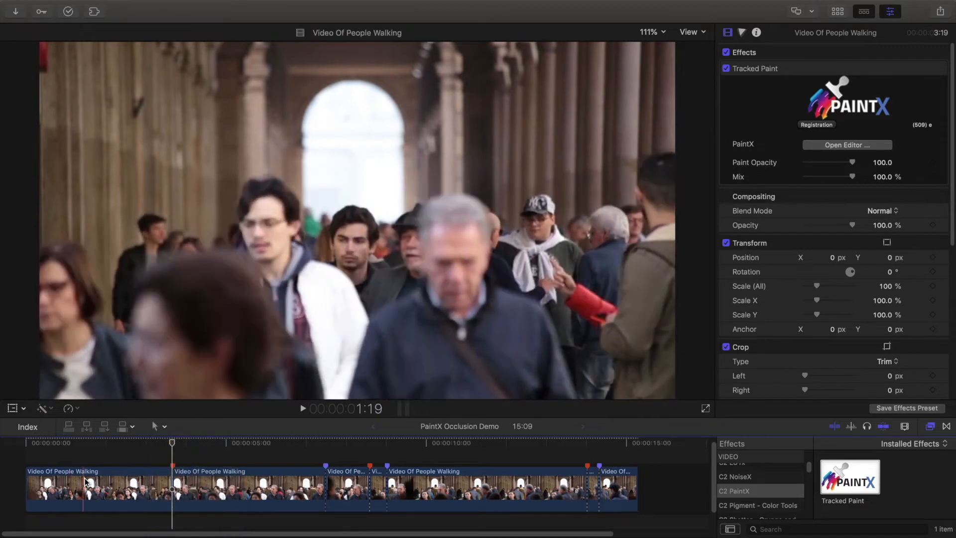
# Blur the cap logo on the first clip segment's first frame in PaintX, track the stroke forward through the segment, and save the changes
pyautogui.click(87, 482)
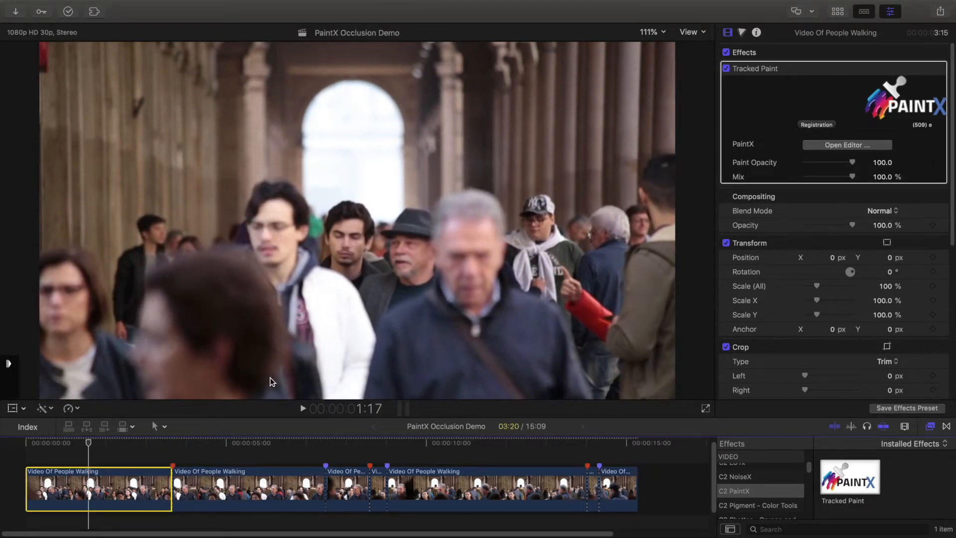
pyautogui.click(876, 146)
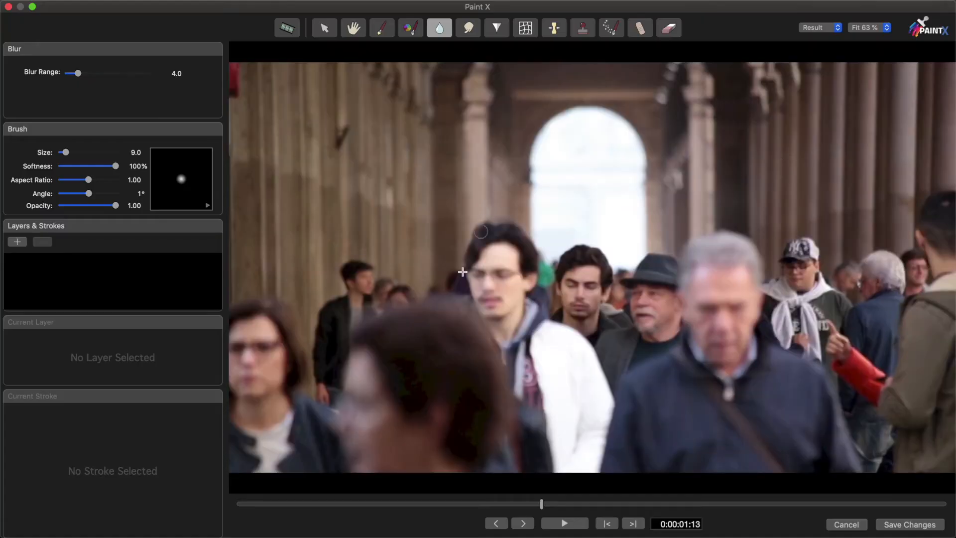
pyautogui.moveTo(369, 499); pyautogui.dragTo(195, 502)
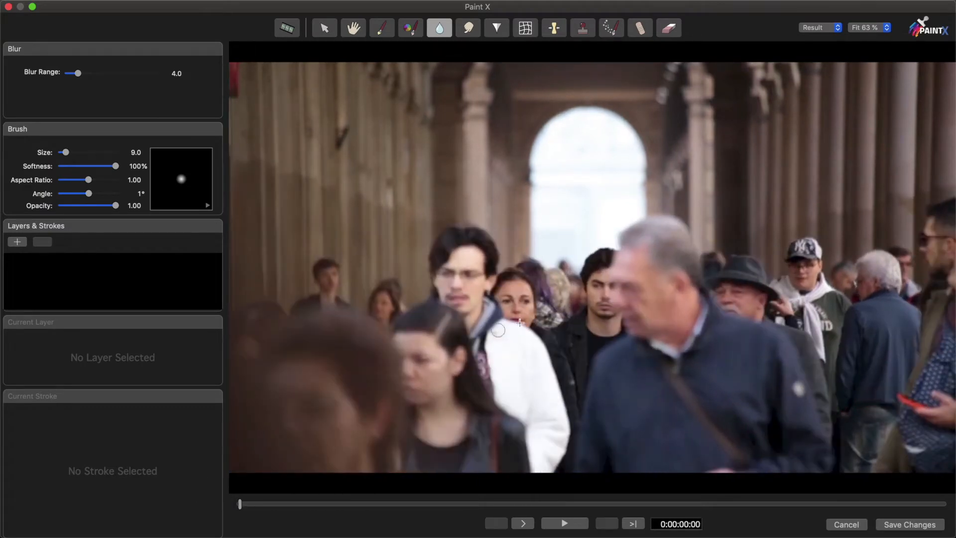
pyautogui.click(802, 245)
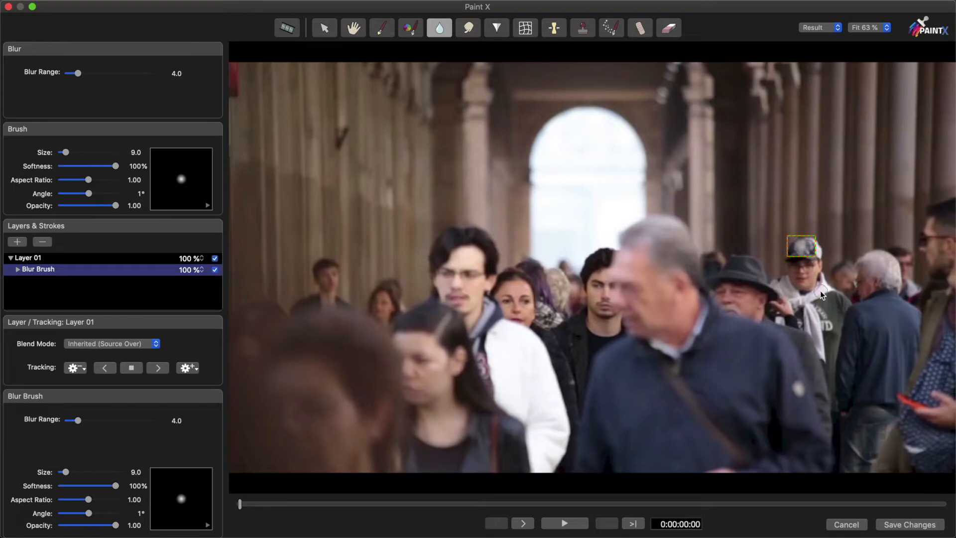
pyautogui.click(158, 368)
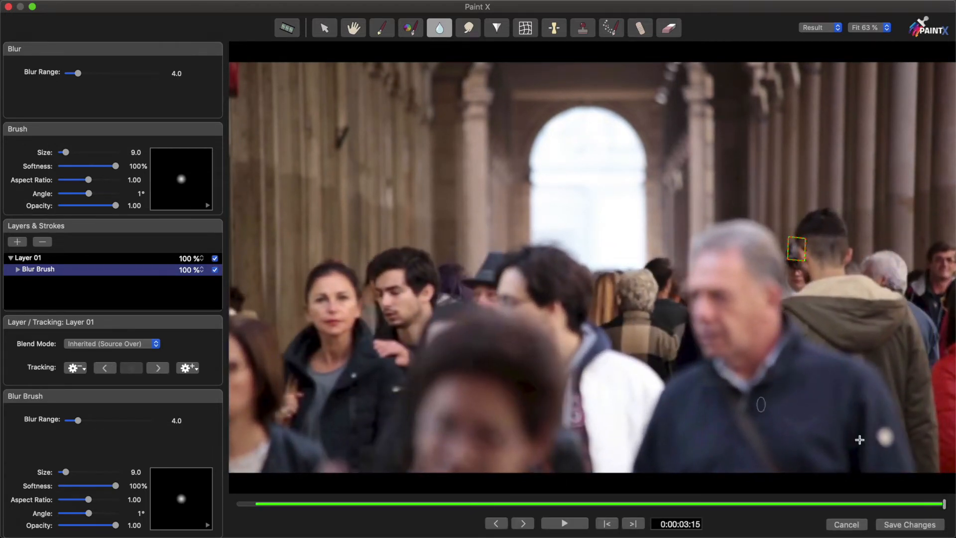
pyautogui.click(900, 521)
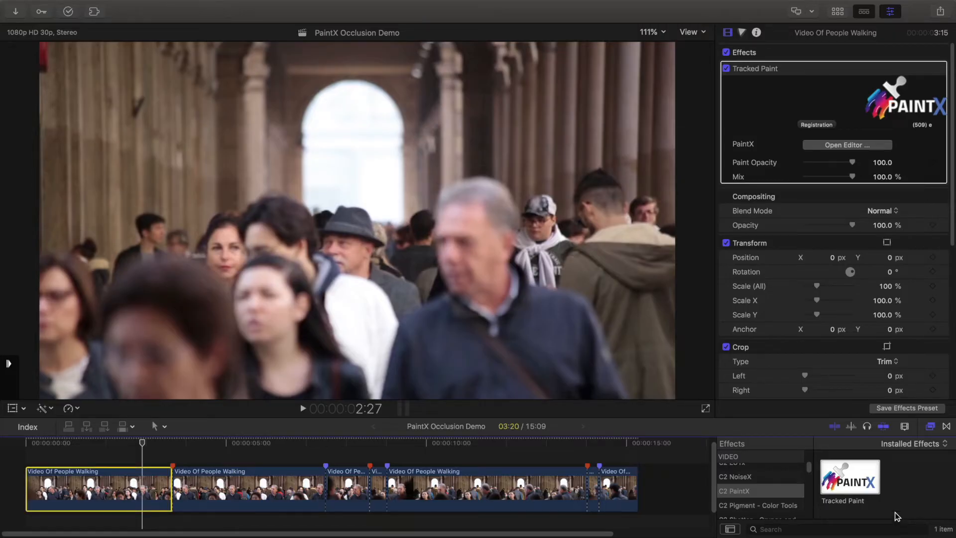
# Play back the end of the first clip segment to check the tracked blur on the cap logo
pyautogui.press('space')
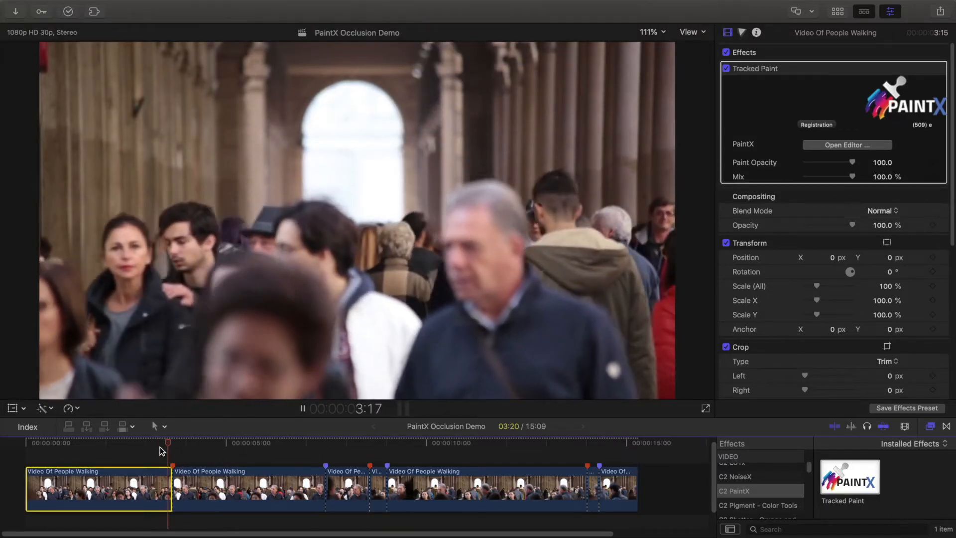
pyautogui.click(155, 443)
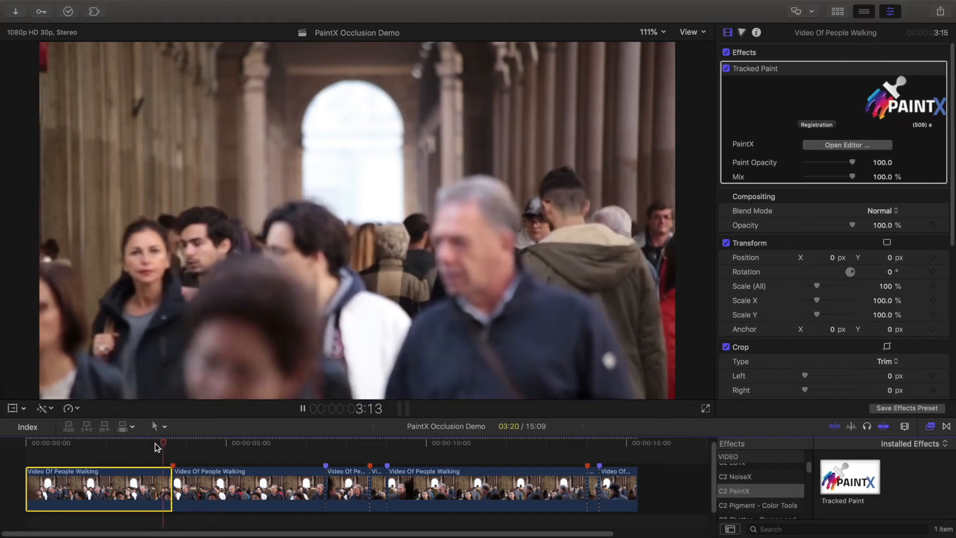
pyautogui.press('space')
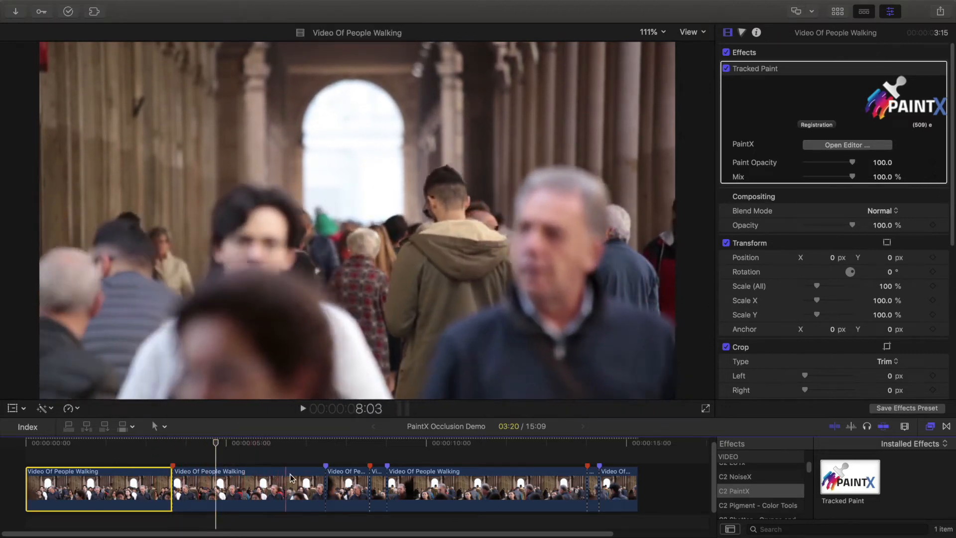
# Blur the cap logo at 7:23 in the third clip segment with PaintX and track the stroke backward to the segment's start
pyautogui.click(343, 486)
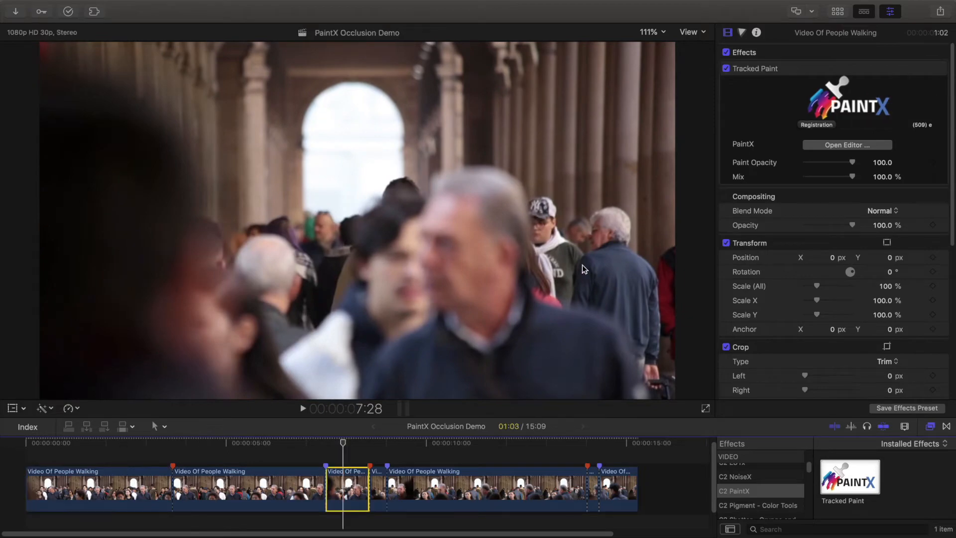
pyautogui.click(819, 148)
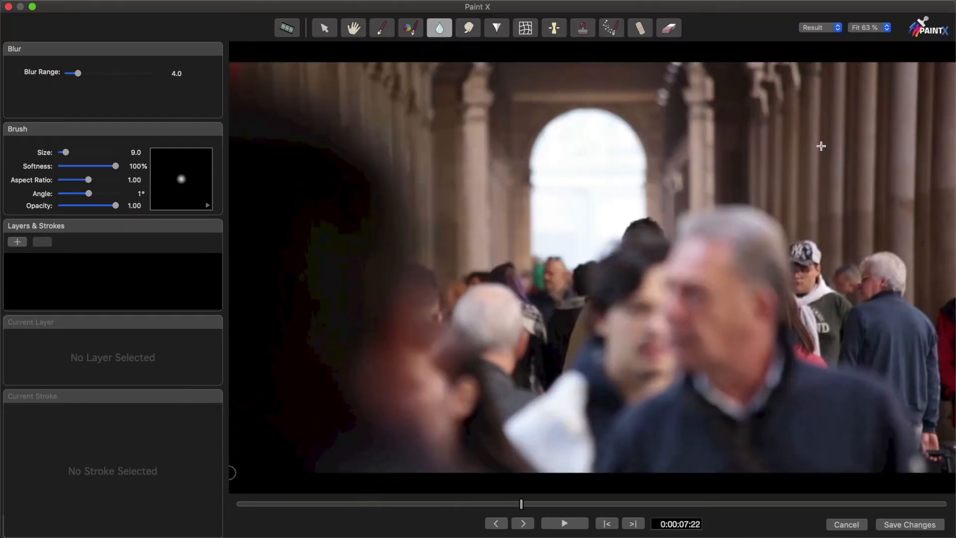
pyautogui.moveTo(520, 503); pyautogui.dragTo(252, 502)
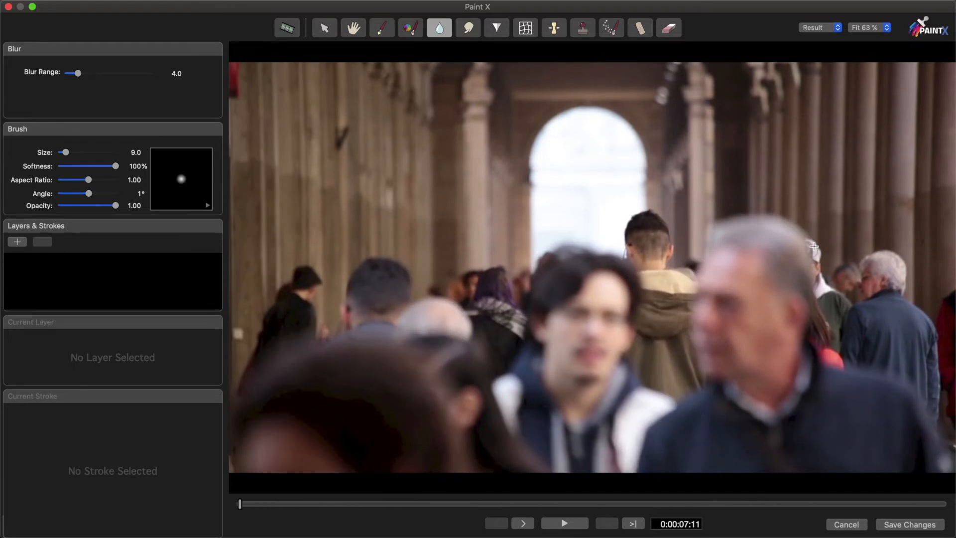
pyautogui.moveTo(450, 504); pyautogui.dragTo(948, 503)
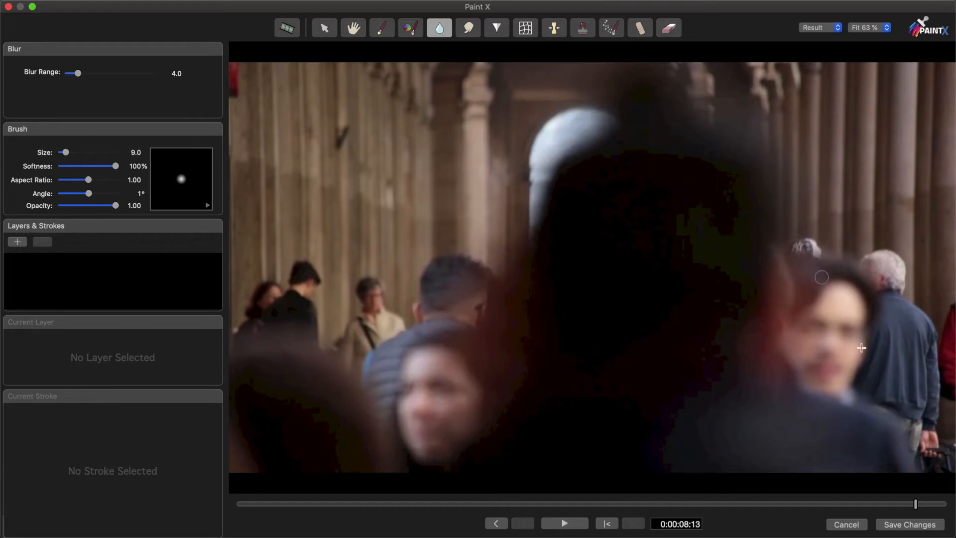
pyautogui.moveTo(917, 503); pyautogui.dragTo(550, 504)
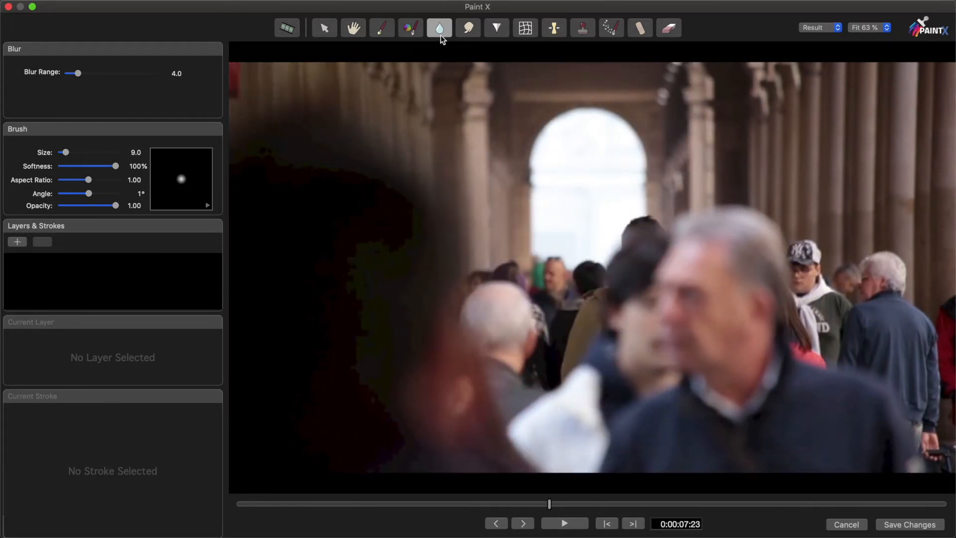
pyautogui.click(798, 249)
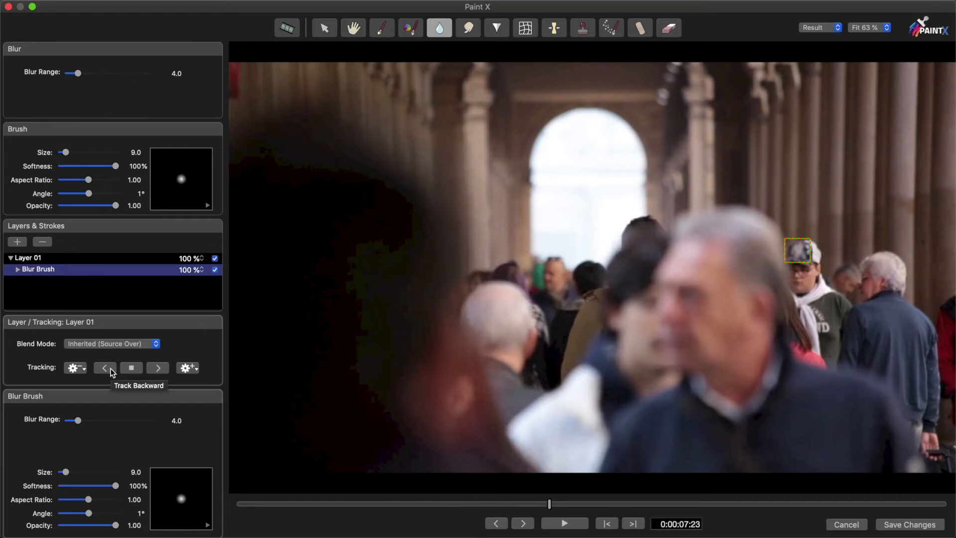
pyautogui.click(110, 370)
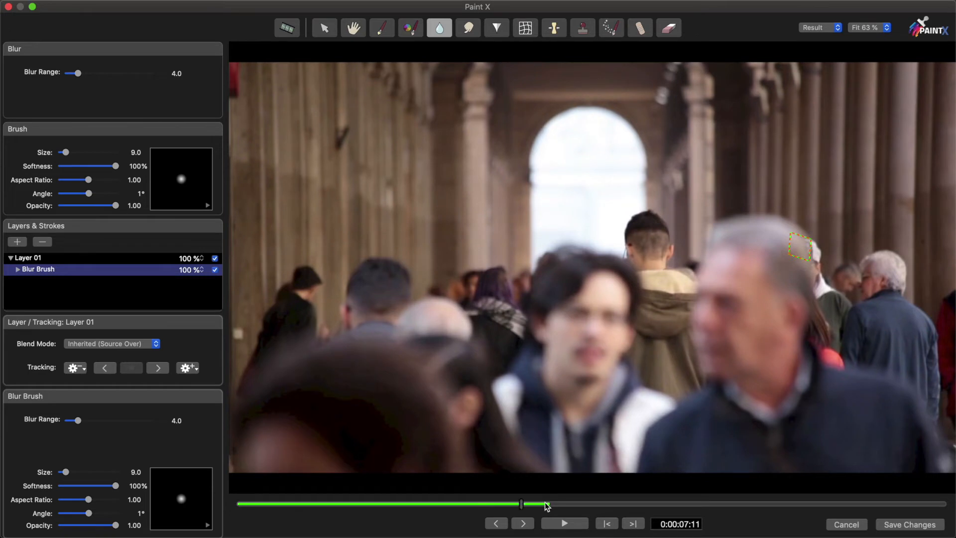
# Track the blur stroke forward to the end of the third clip segment, save the changes, and play back from the segment's end
pyautogui.click(546, 504)
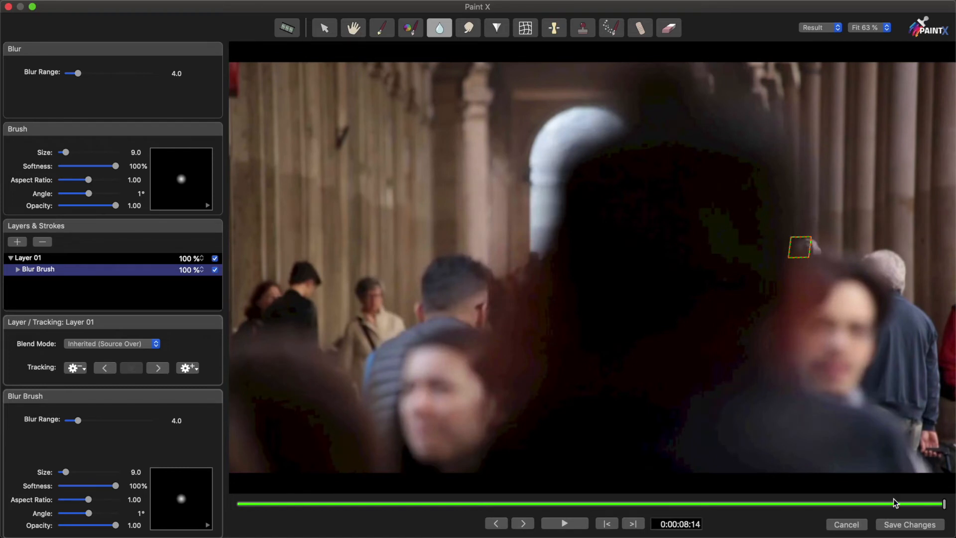
pyautogui.moveTo(893, 502)
pyautogui.mouseDown()
pyautogui.moveTo(290, 489)
pyautogui.moveTo(883, 498)
pyautogui.mouseUp()
pyautogui.click(897, 526)
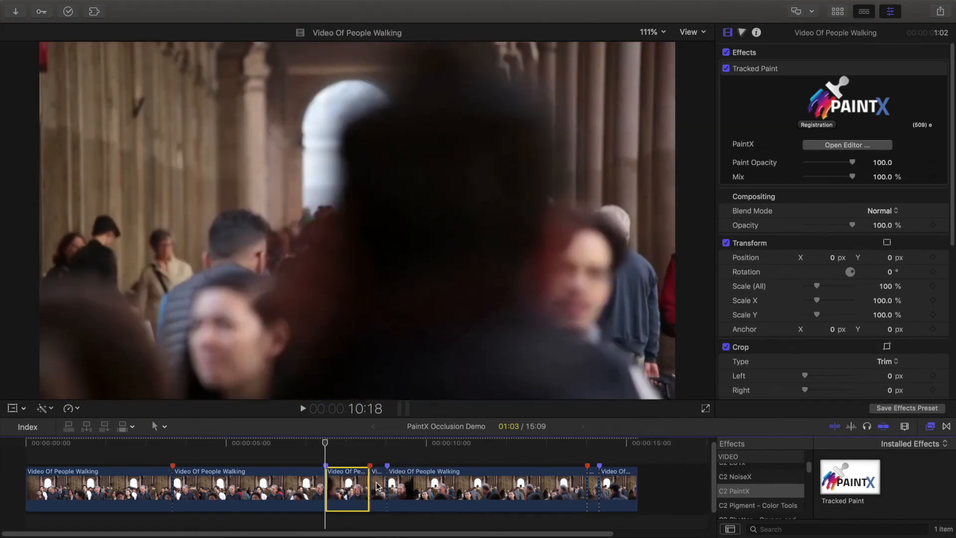
pyautogui.click(373, 442)
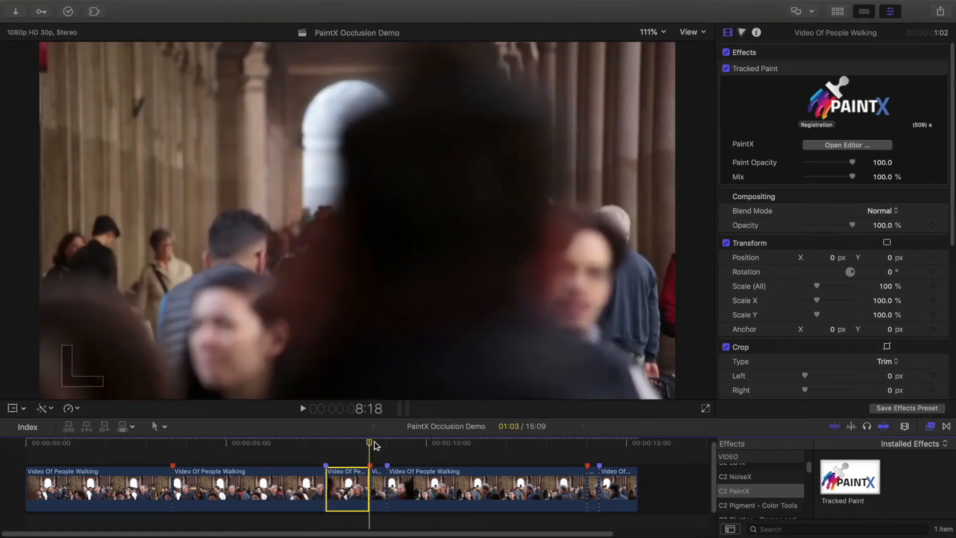
pyautogui.press('space')
# Open the fifth clip segment in the PaintX editor and paint a blur over the cap logo at 11:07
pyautogui.click(442, 488)
pyautogui.click(847, 145)
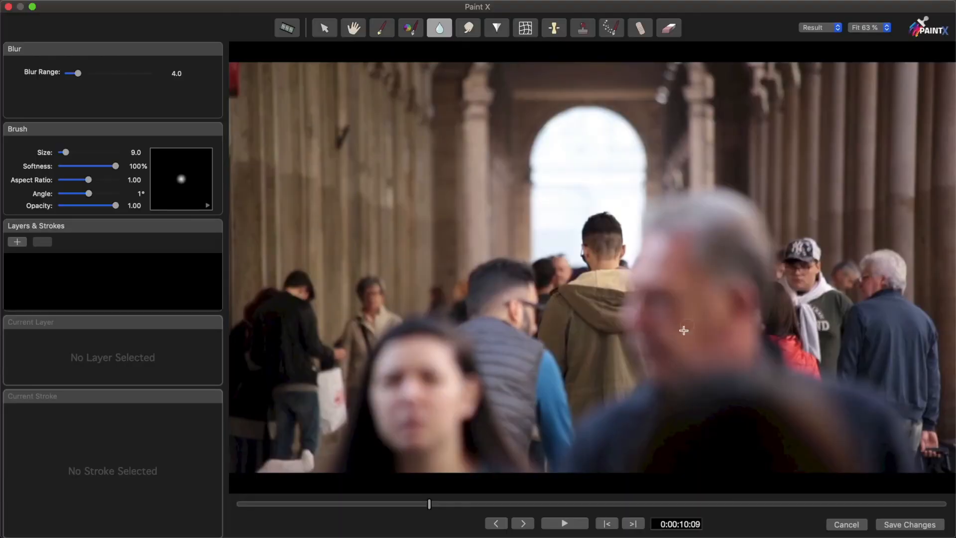
pyautogui.moveTo(240, 504)
pyautogui.mouseDown()
pyautogui.moveTo(608, 513)
pyautogui.moveTo(558, 504)
pyautogui.mouseUp()
pyautogui.click(808, 243)
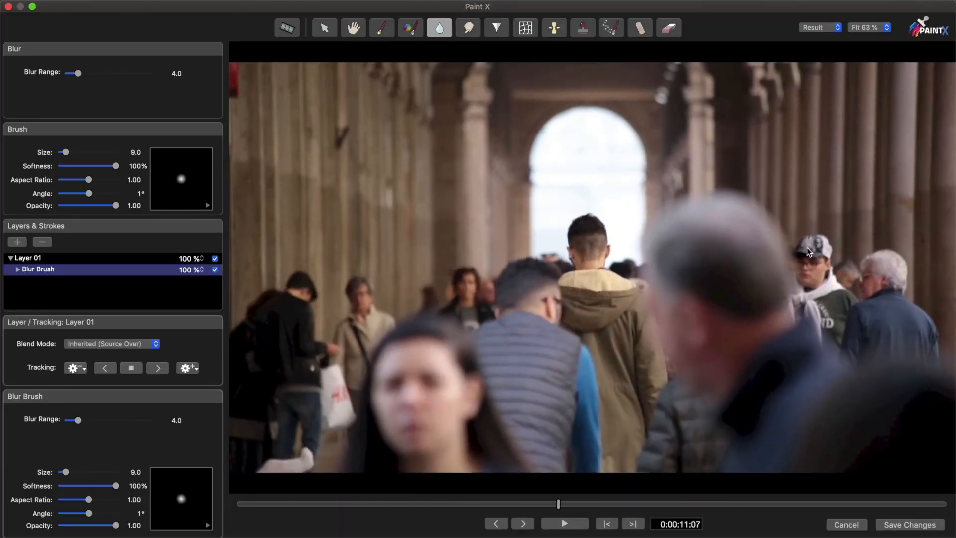
# Track the blur stroke backward and forward through the fifth clip segment, save the changes, and play back the result
pyautogui.click(109, 368)
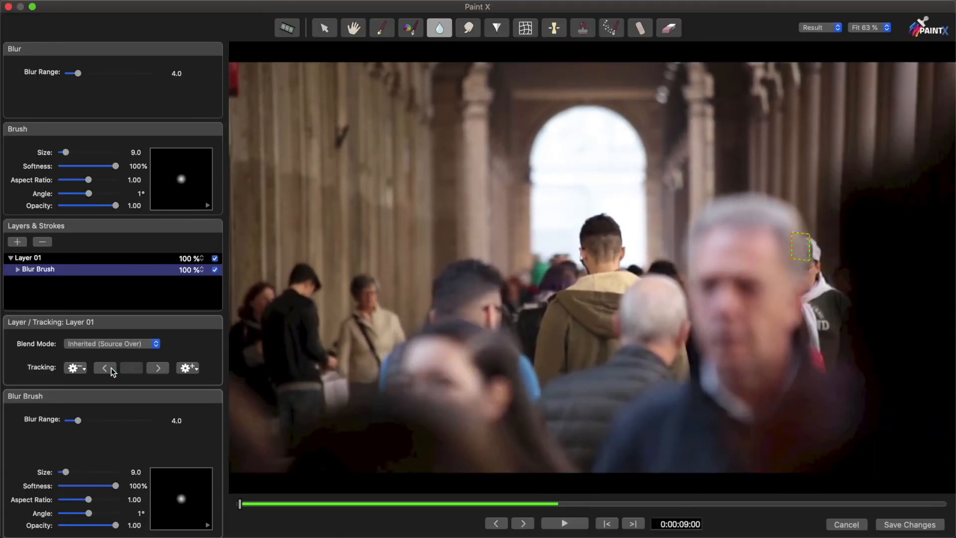
pyautogui.click(158, 367)
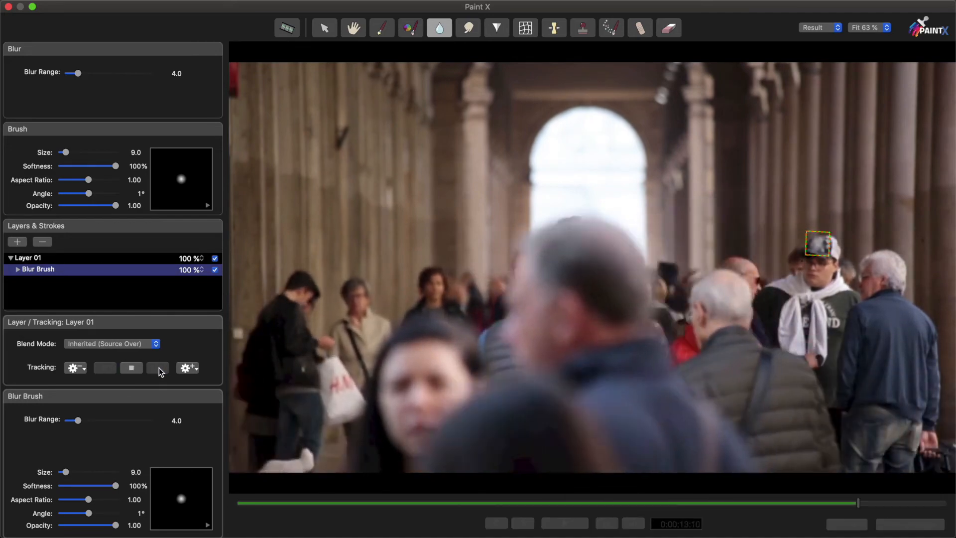
pyautogui.click(885, 523)
pyautogui.press('space')
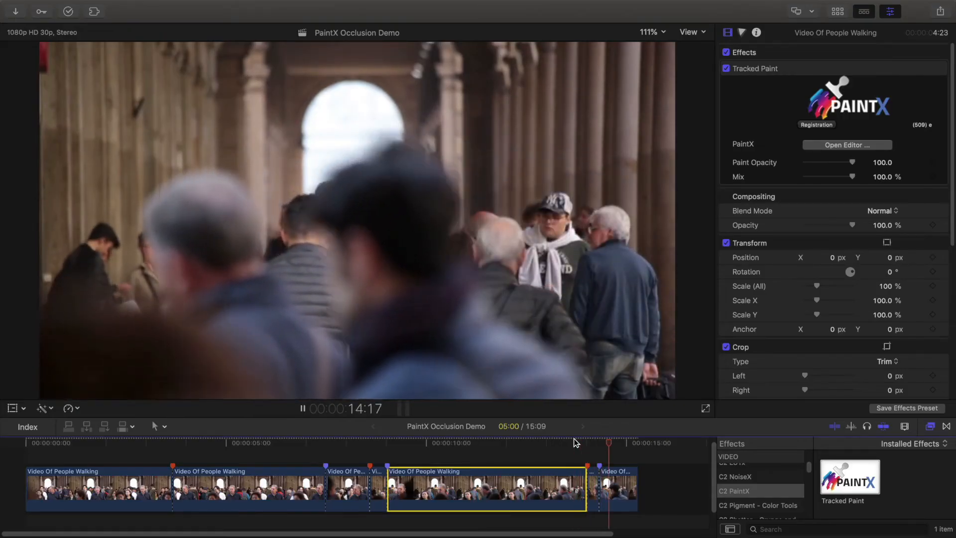
# Open the last clip segment in the PaintX editor and paint a blur over the cap logo at 15:05
pyautogui.click(619, 482)
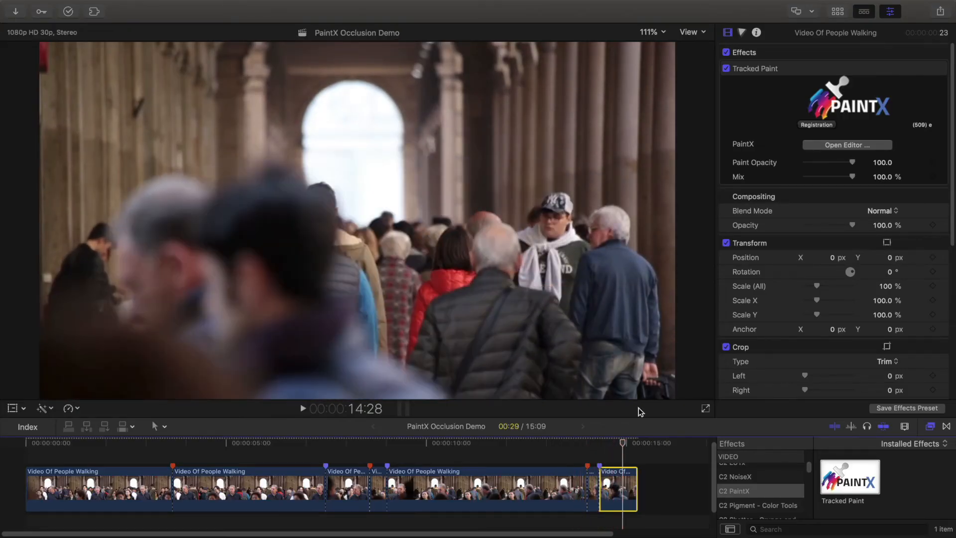
pyautogui.click(822, 145)
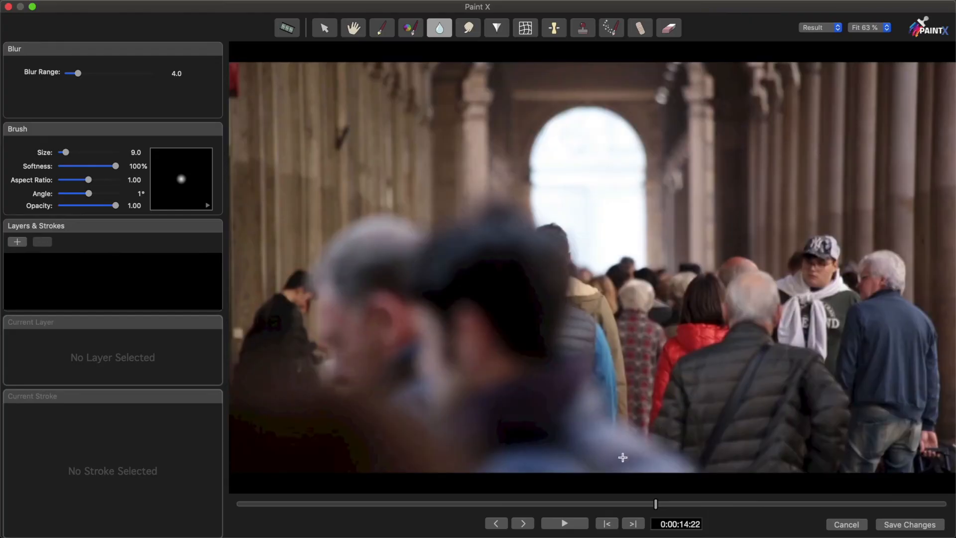
pyautogui.moveTo(623, 503); pyautogui.dragTo(953, 498)
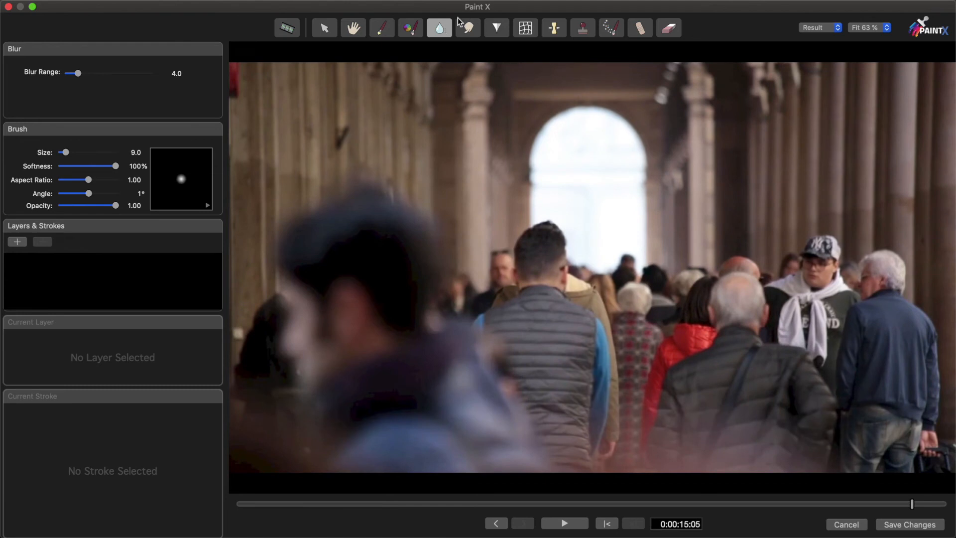
pyautogui.moveTo(811, 244); pyautogui.dragTo(819, 247)
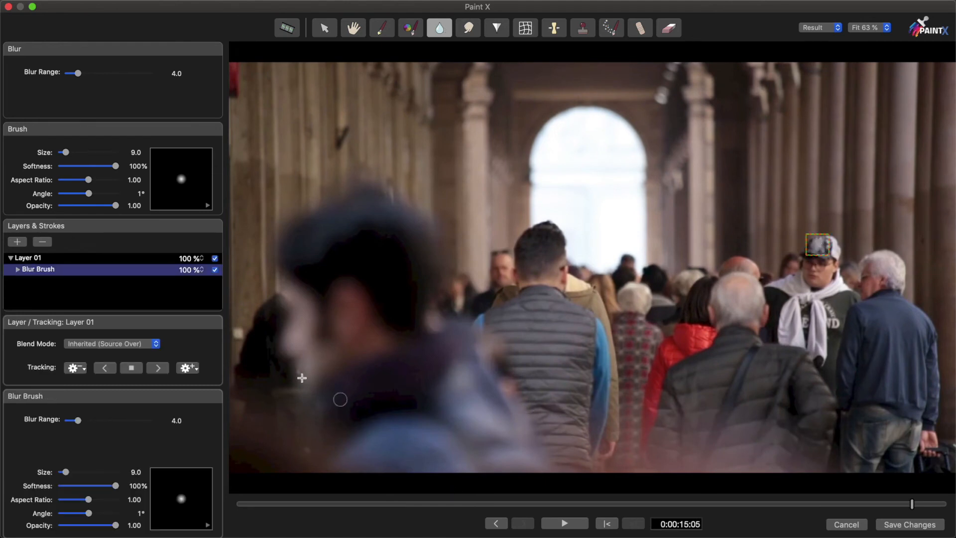
# Track the blur stroke backward to the start of the last clip segment, save the changes, and play back the segment
pyautogui.click(106, 368)
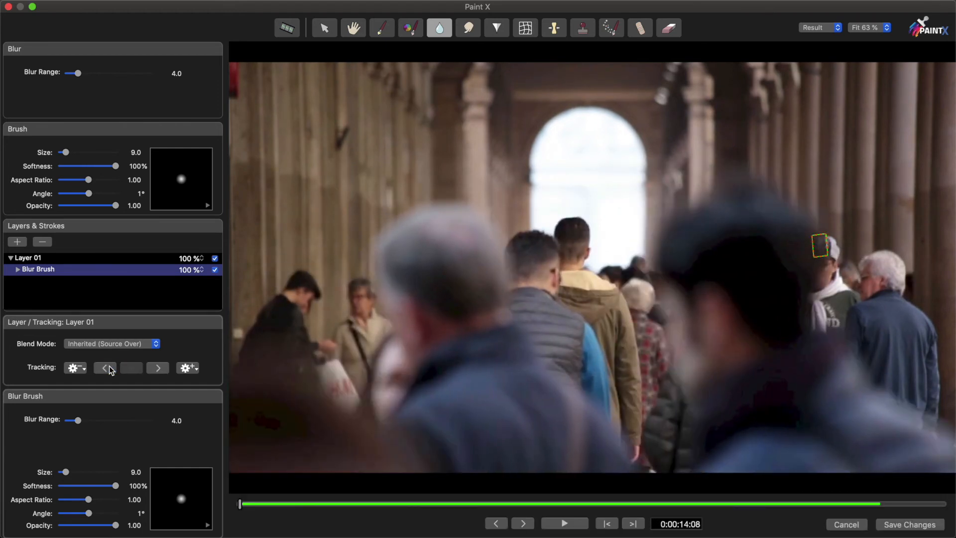
pyautogui.click(904, 527)
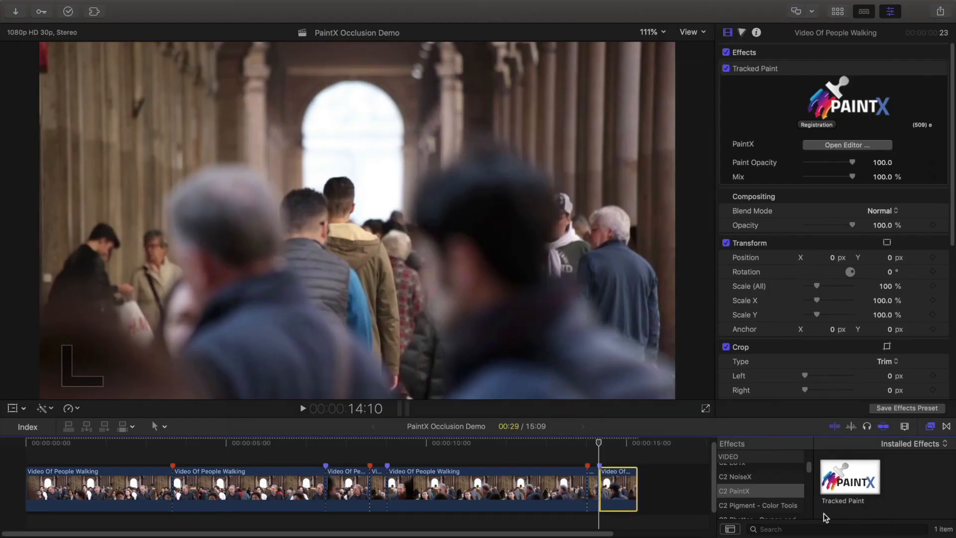
pyautogui.press('space')
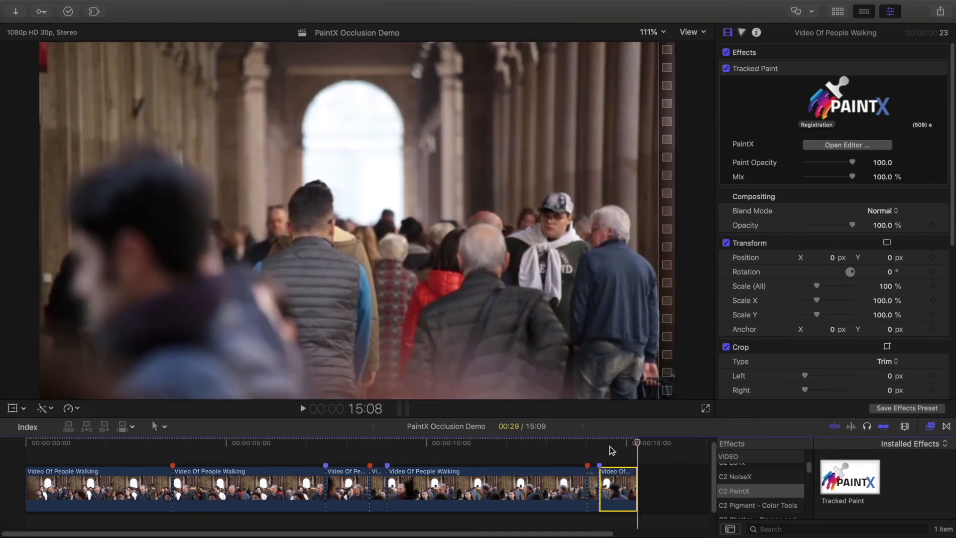